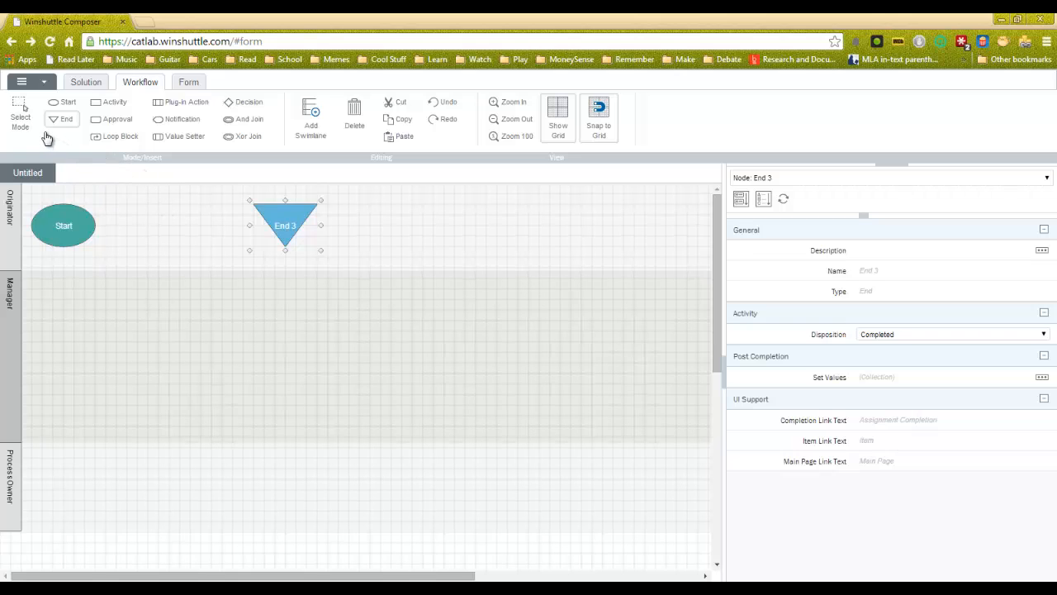
Step: Add a loop block in the Manager swimlane with the approval type Sequential Approval and the name Sequential
click(116, 139)
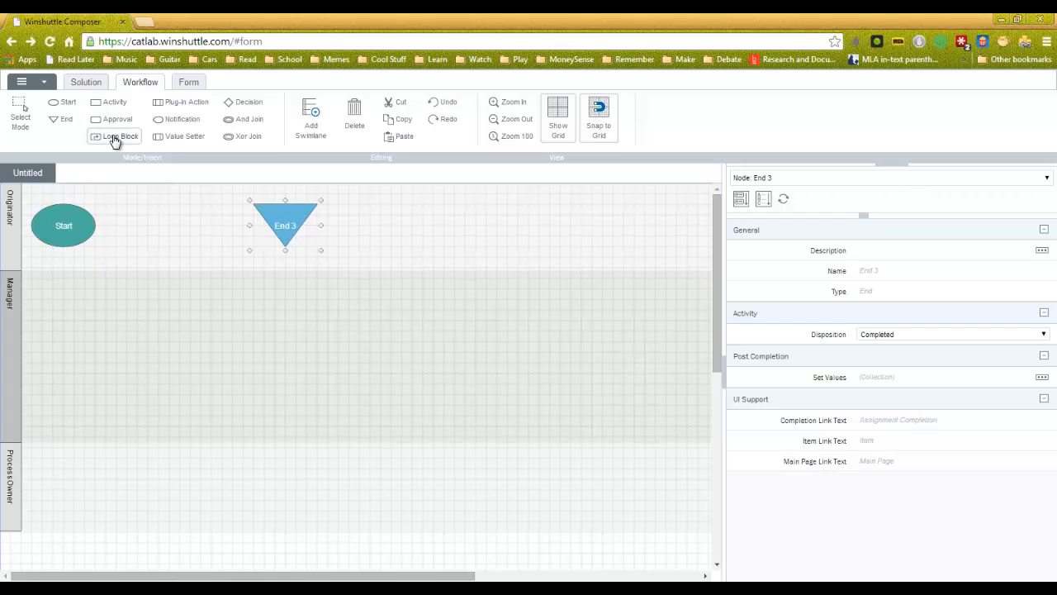
click(173, 327)
click(173, 327)
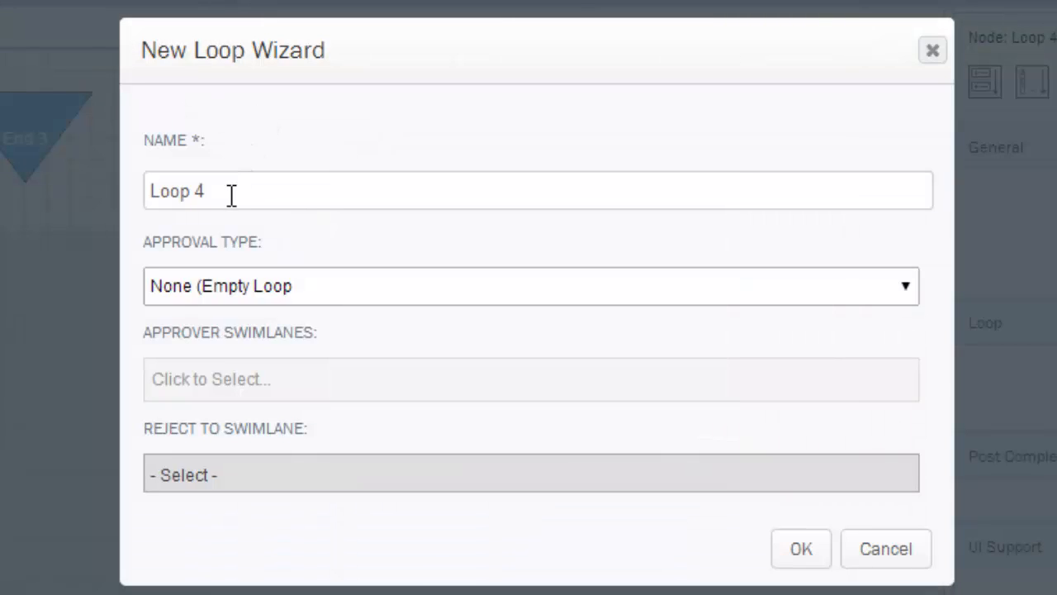
click(250, 290)
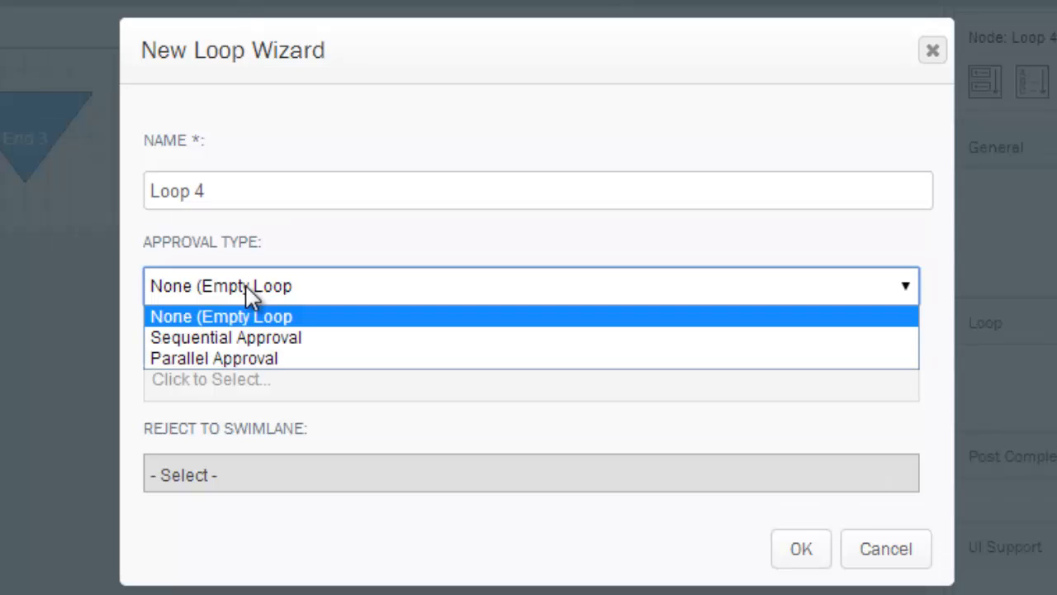
click(252, 338)
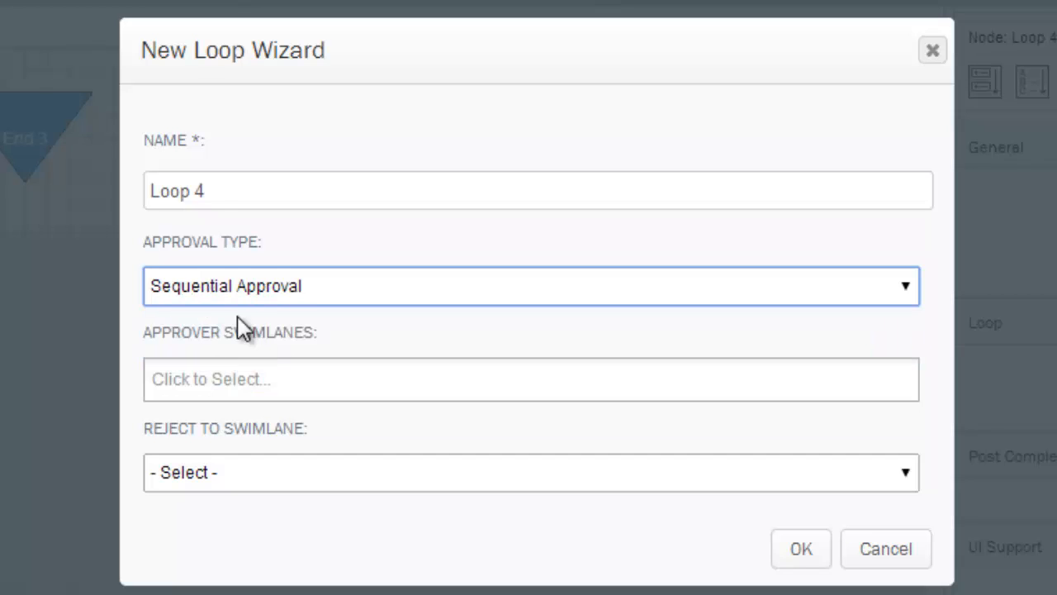
triple_click(224, 187)
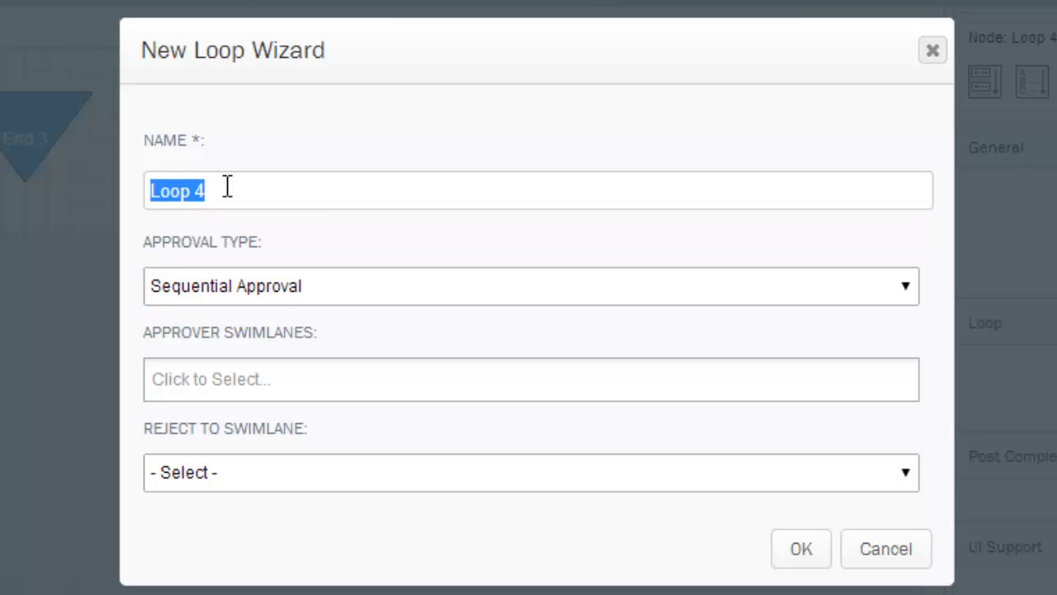
text(Sequential)
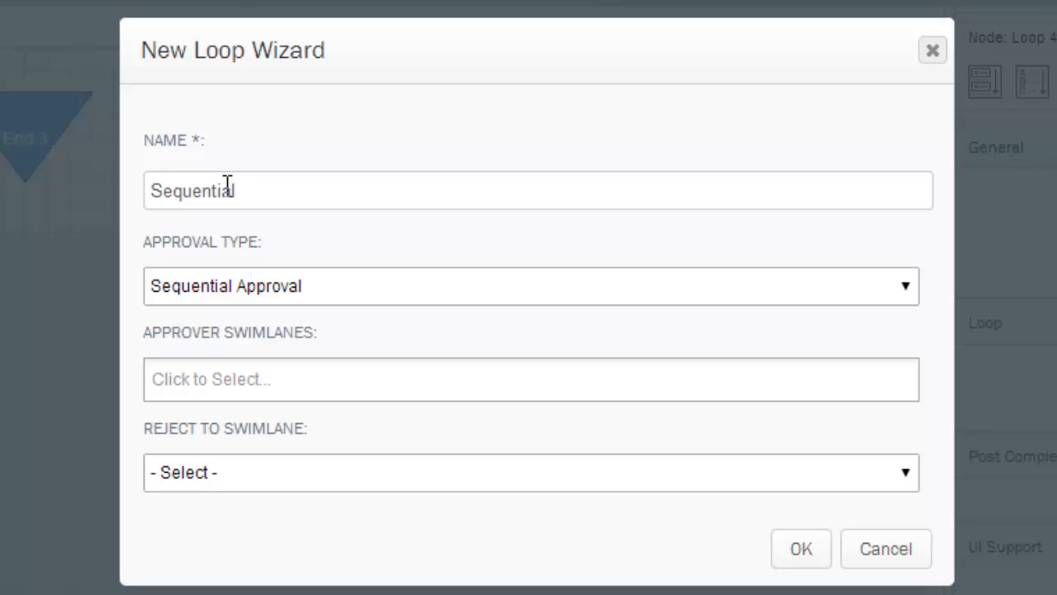
Step: Create the Sequential loop with Manager and ProcessOwner as approver swimlanes and Originator as the reject-to swimlane
click(318, 385)
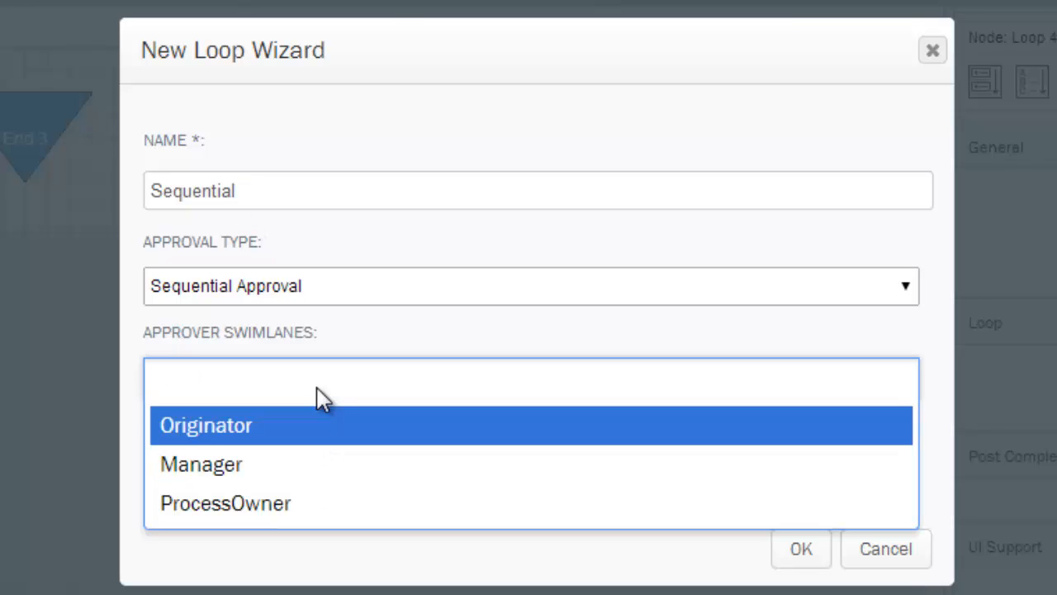
click(241, 469)
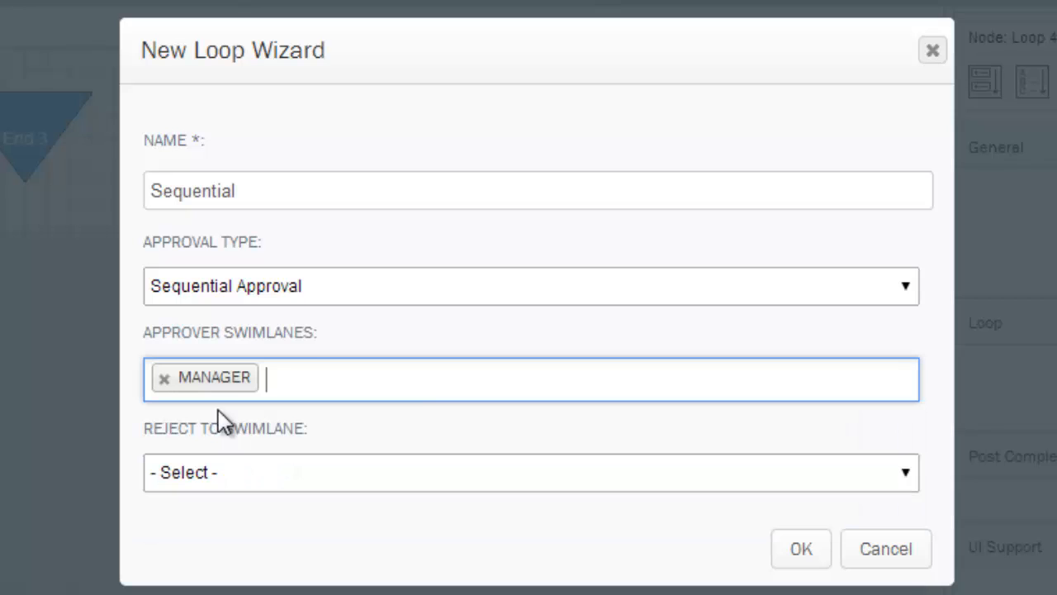
click(418, 401)
click(314, 463)
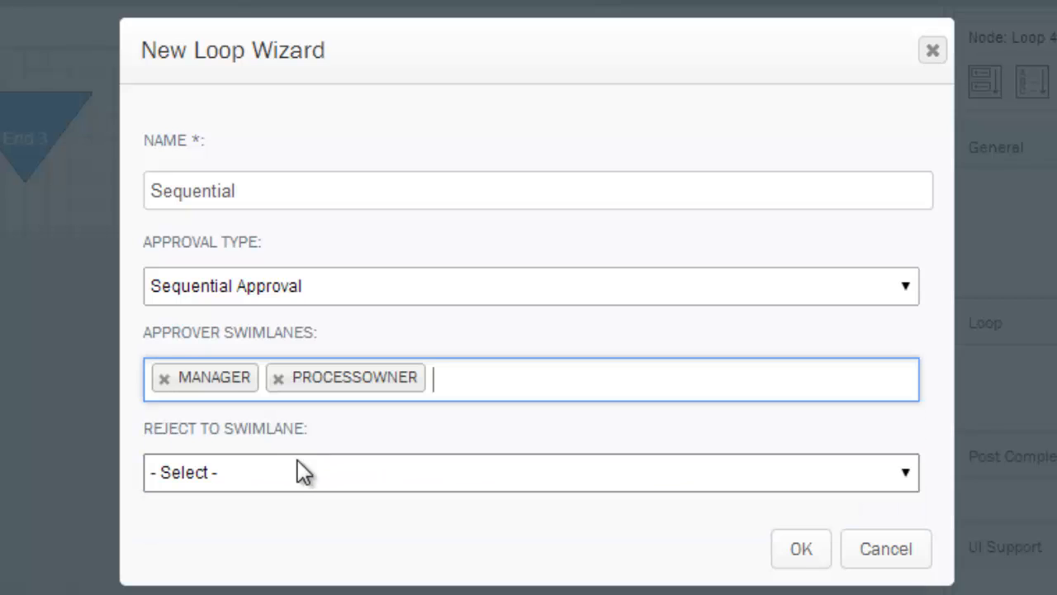
click(277, 477)
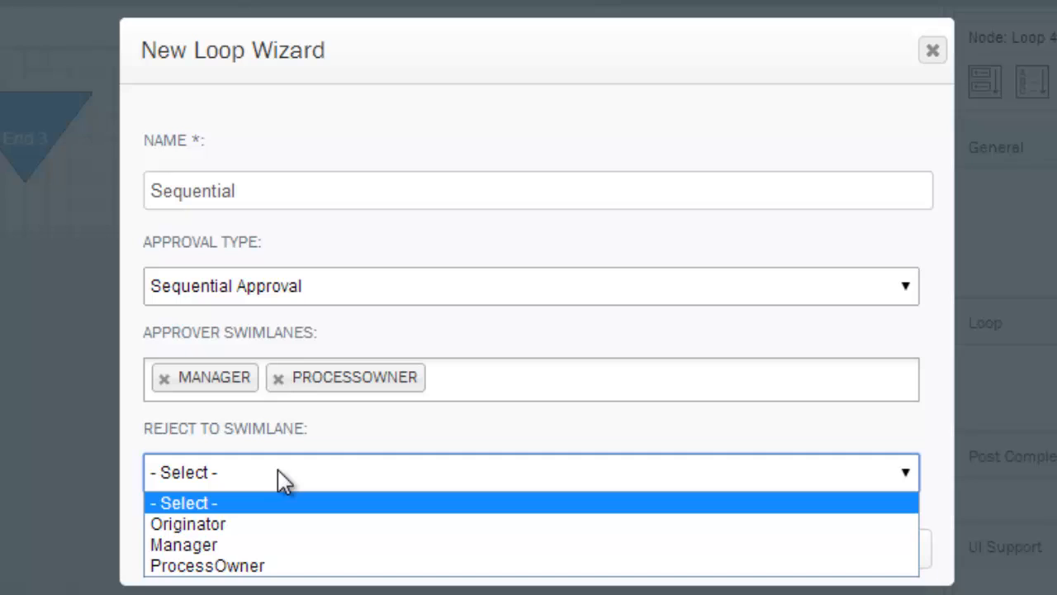
click(234, 525)
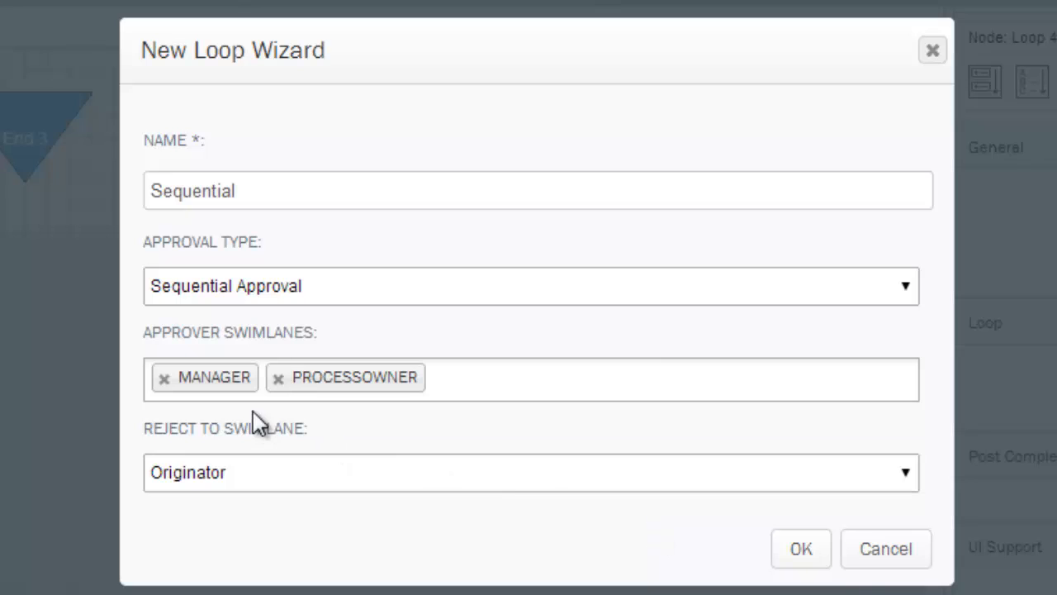
click(791, 557)
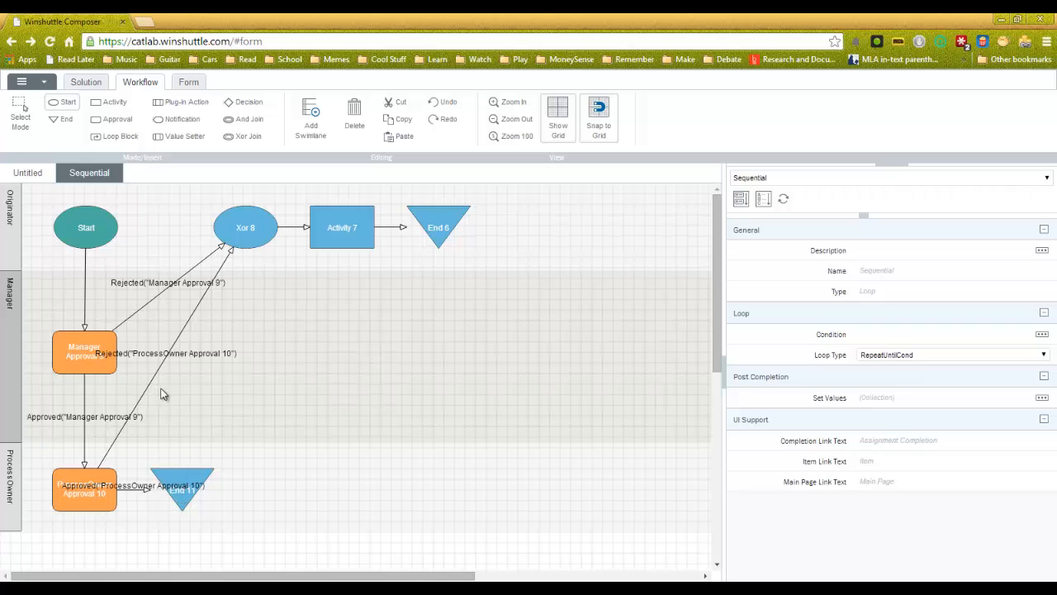
Step: Add a second loop block in the main workflow's Manager swimlane, with approval type Parallel Approval and the name Parallel
click(38, 176)
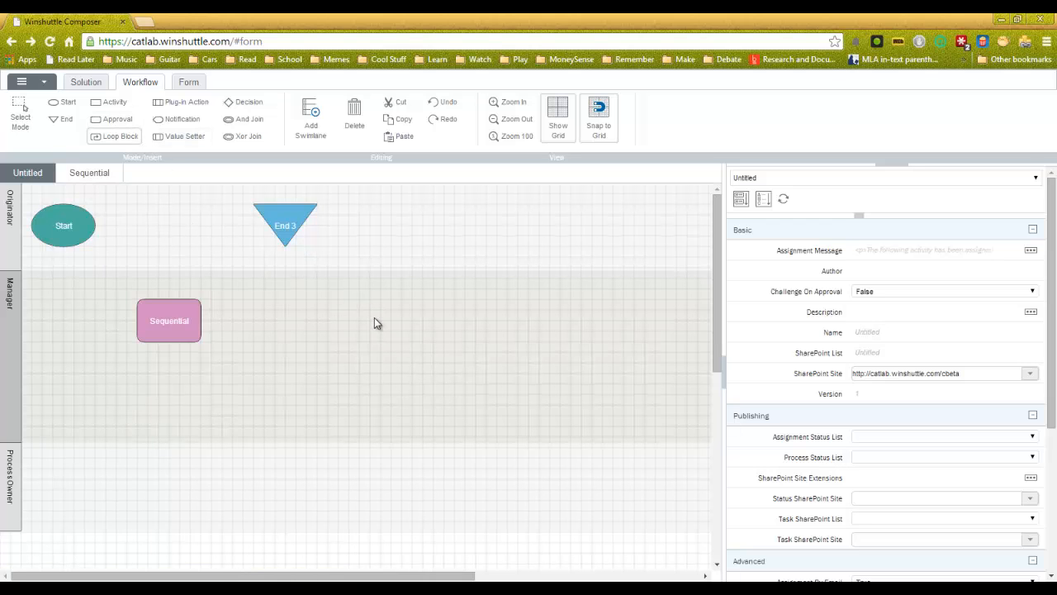
click(365, 311)
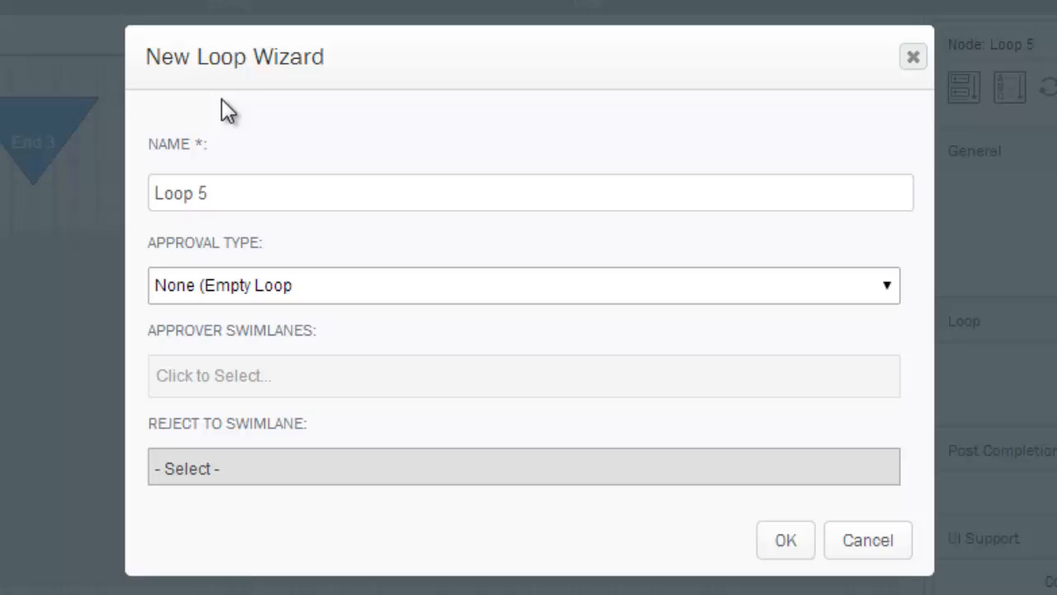
click(254, 289)
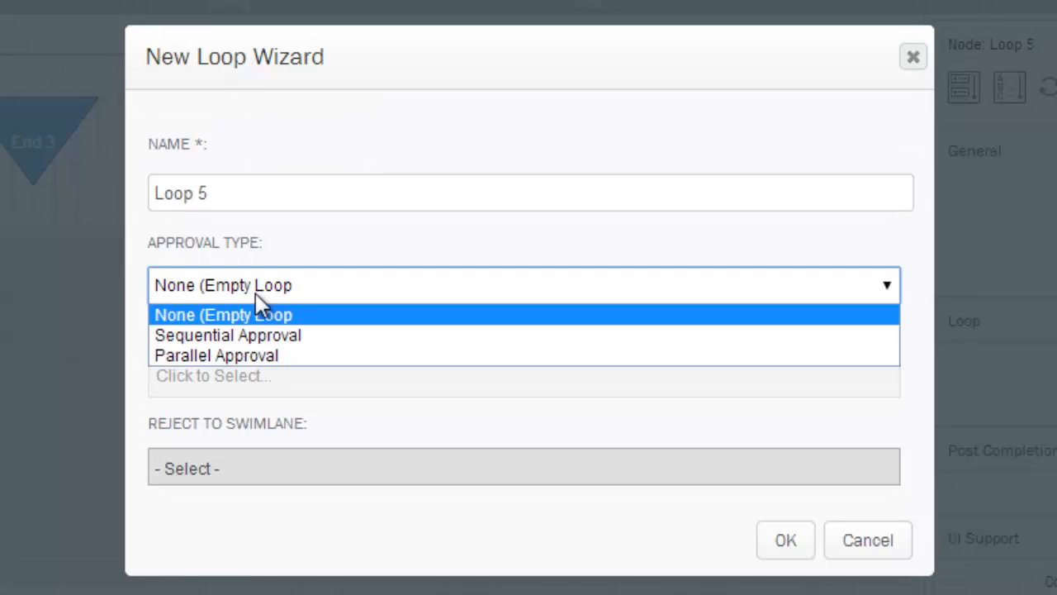
click(256, 356)
click(285, 206)
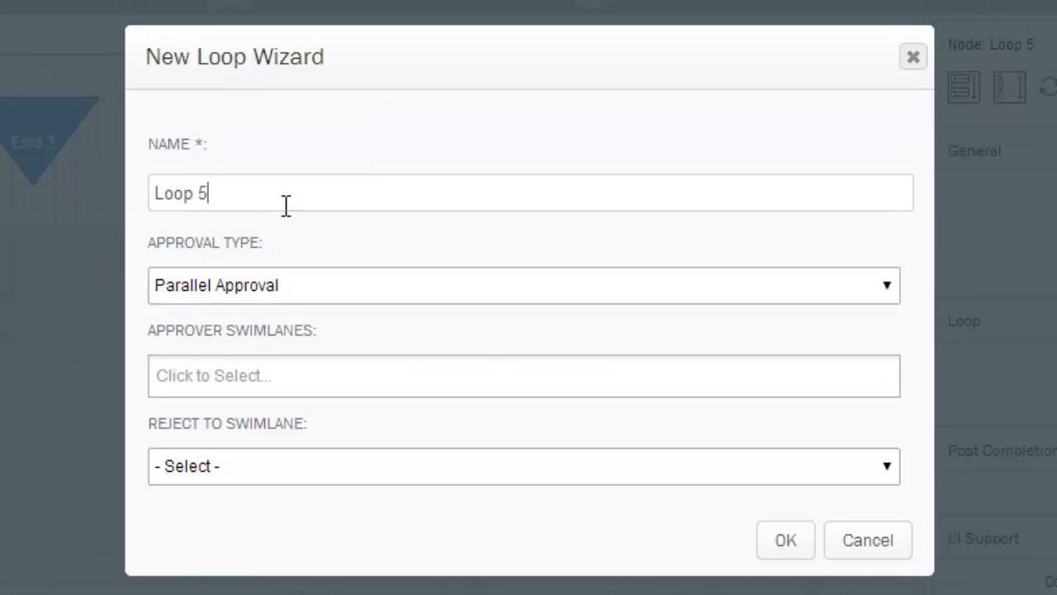
double_click(277, 205)
key(ctrl+a)
text(Parallel)
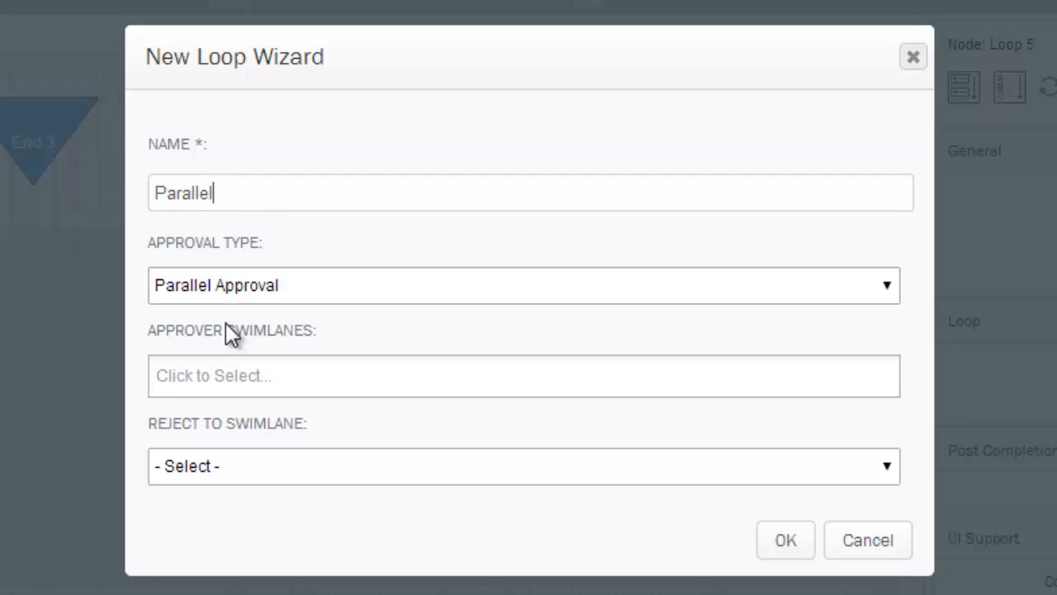
Step: Create the Parallel loop with Manager and ProcessOwner as approver swimlanes and Originator as the reject-to swimlane
click(237, 373)
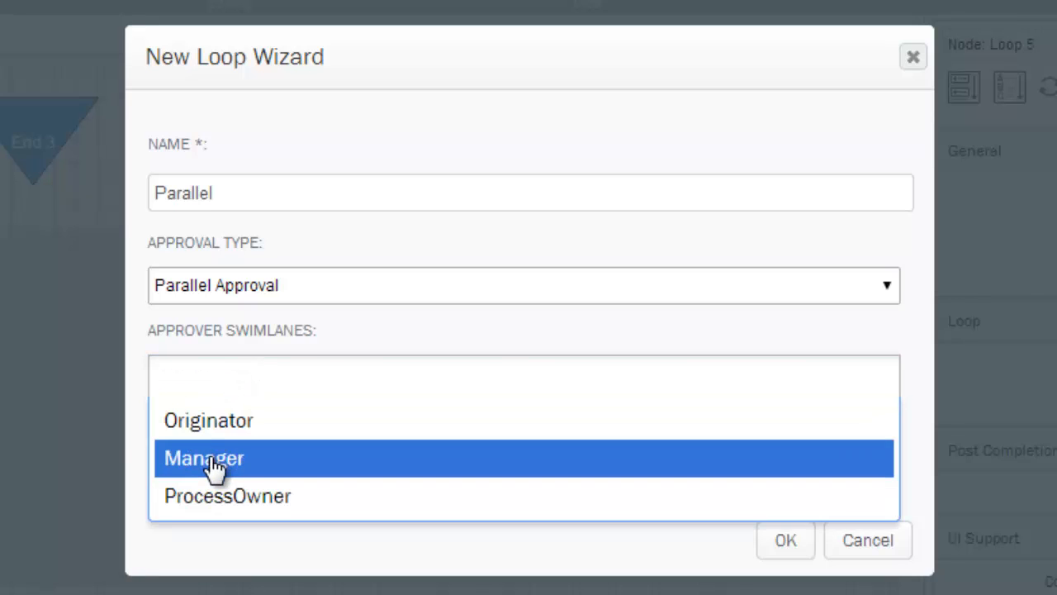
click(215, 458)
click(342, 382)
click(331, 471)
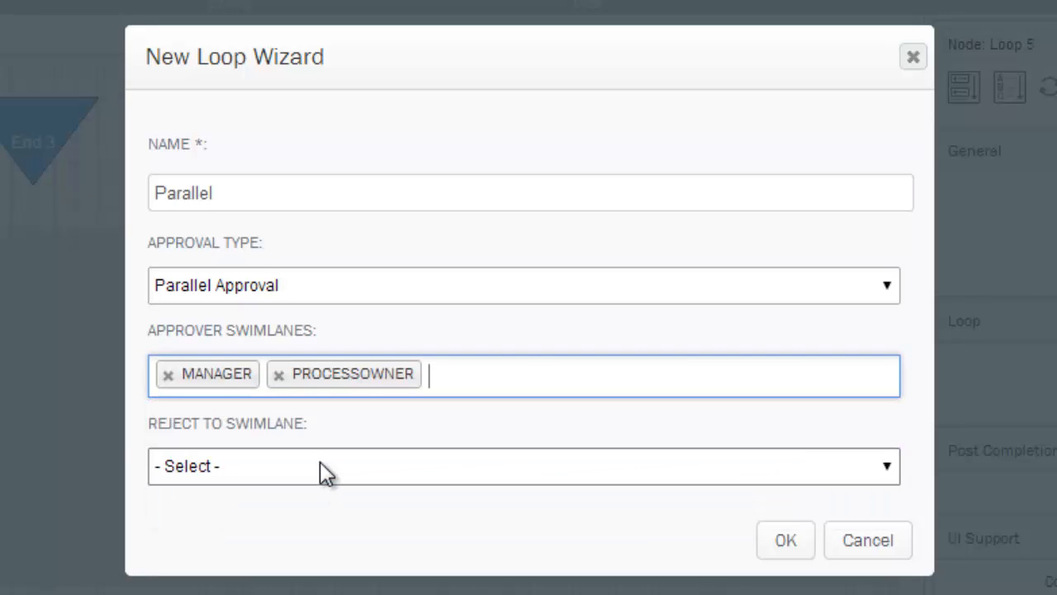
click(295, 467)
click(256, 510)
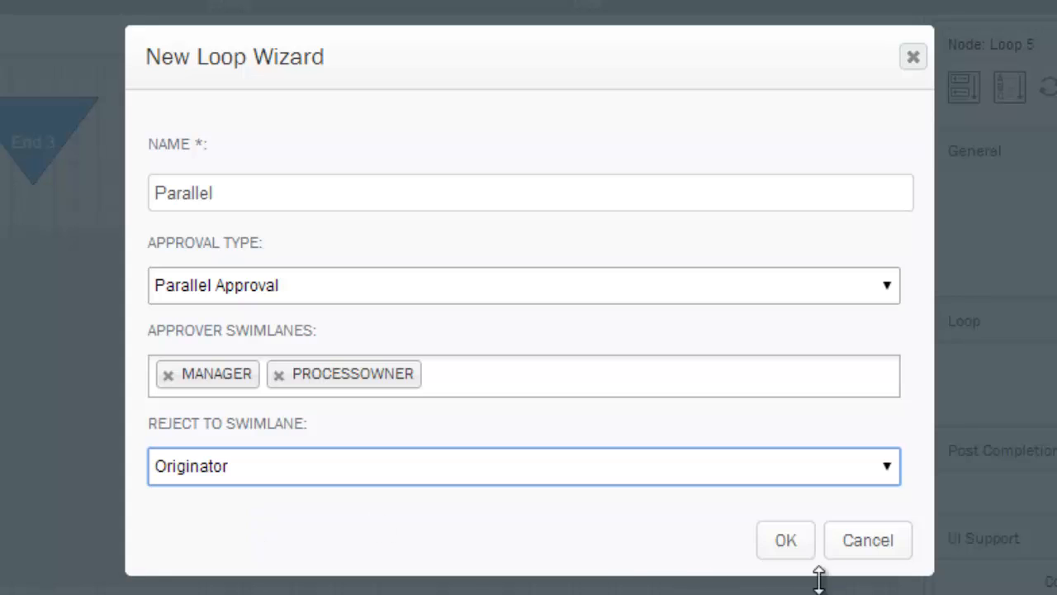
click(789, 545)
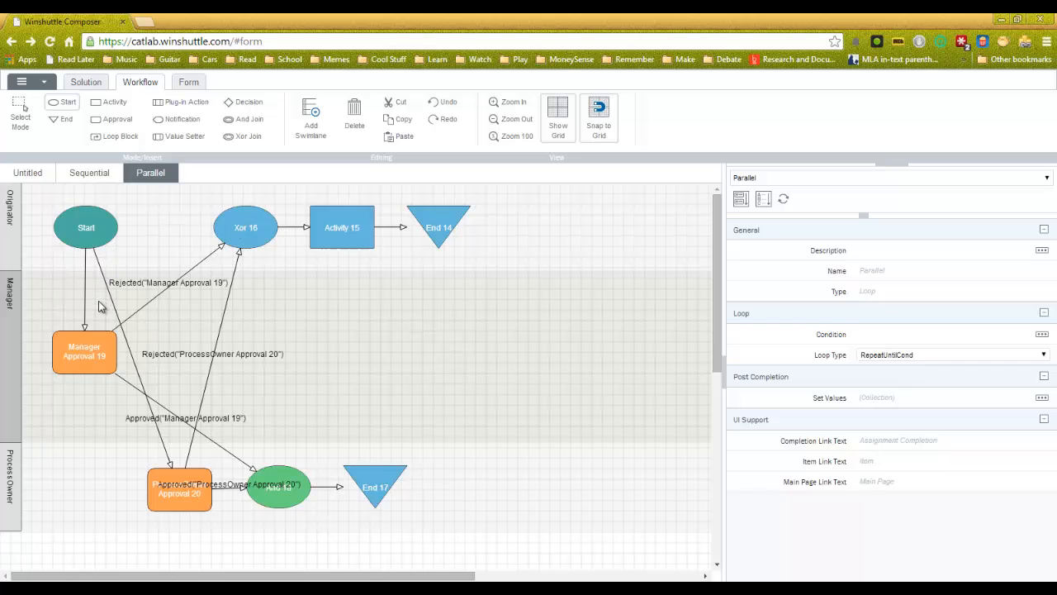
Step: Return to the main workflow and examine the loop condition of the Sequential block without changing it
click(372, 479)
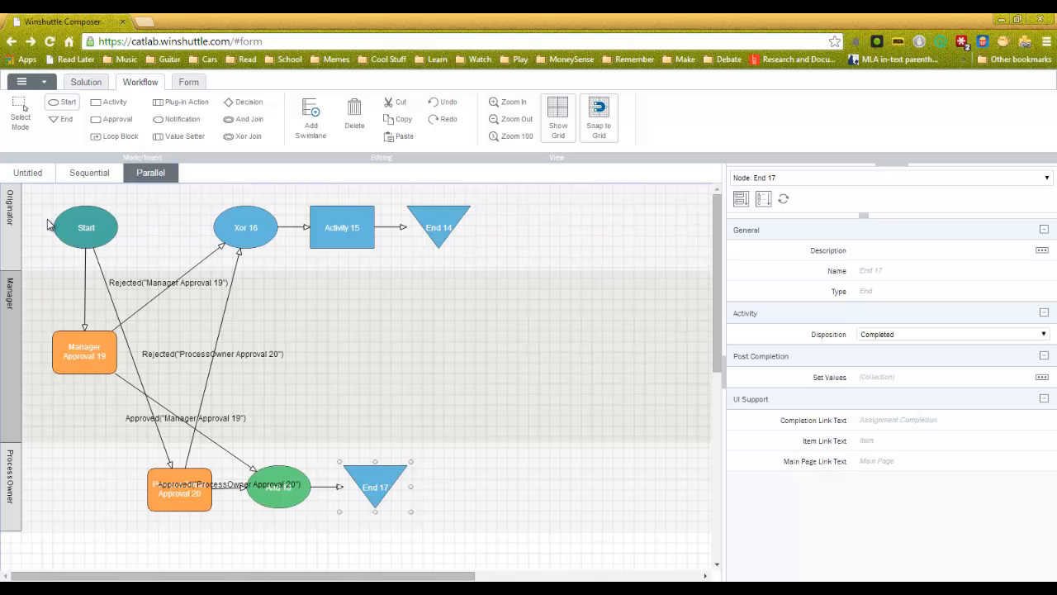
click(12, 175)
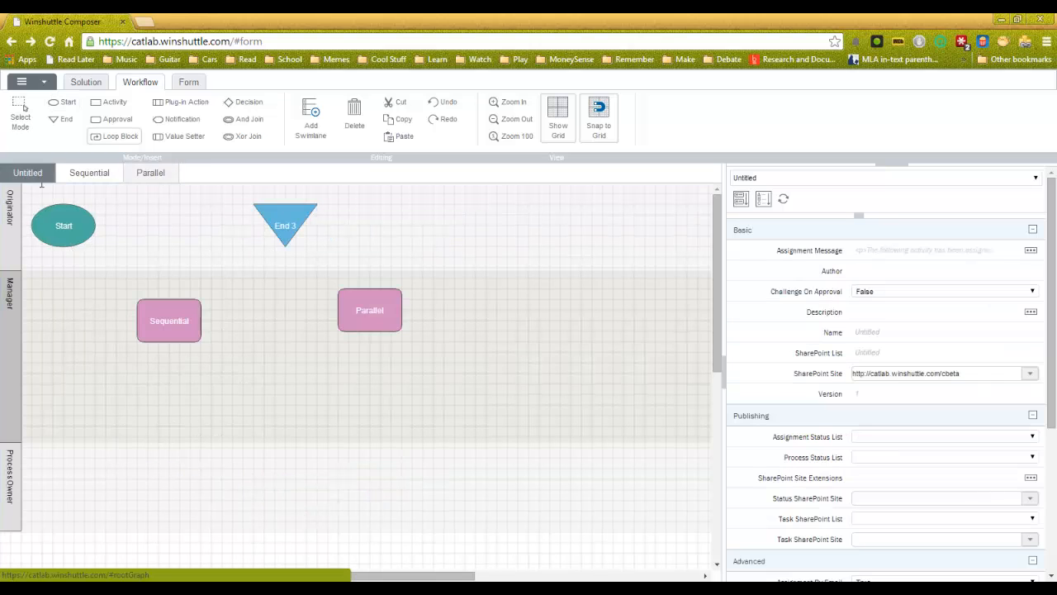
click(180, 307)
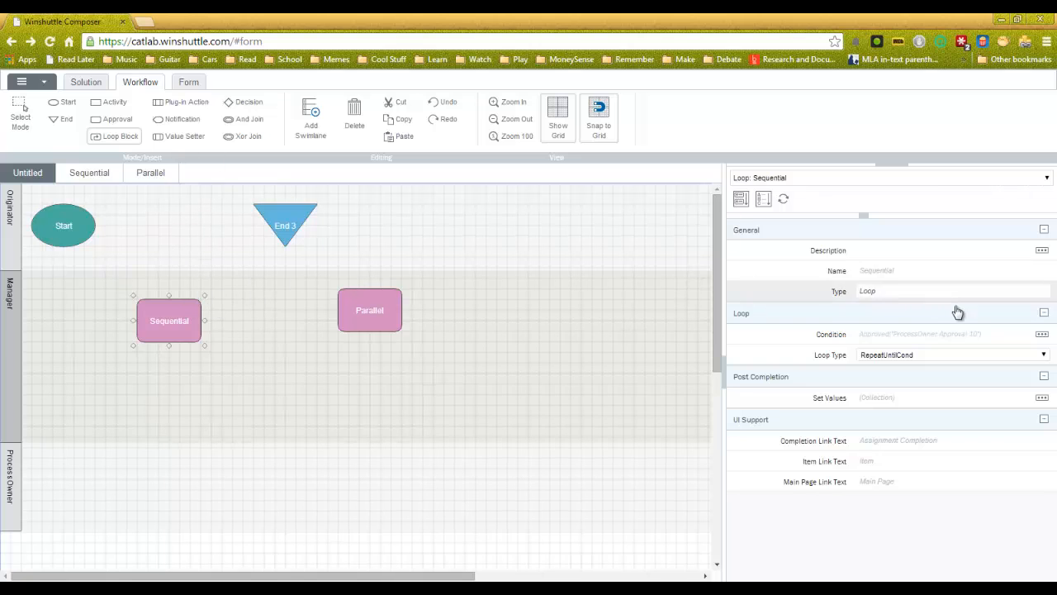
click(1038, 334)
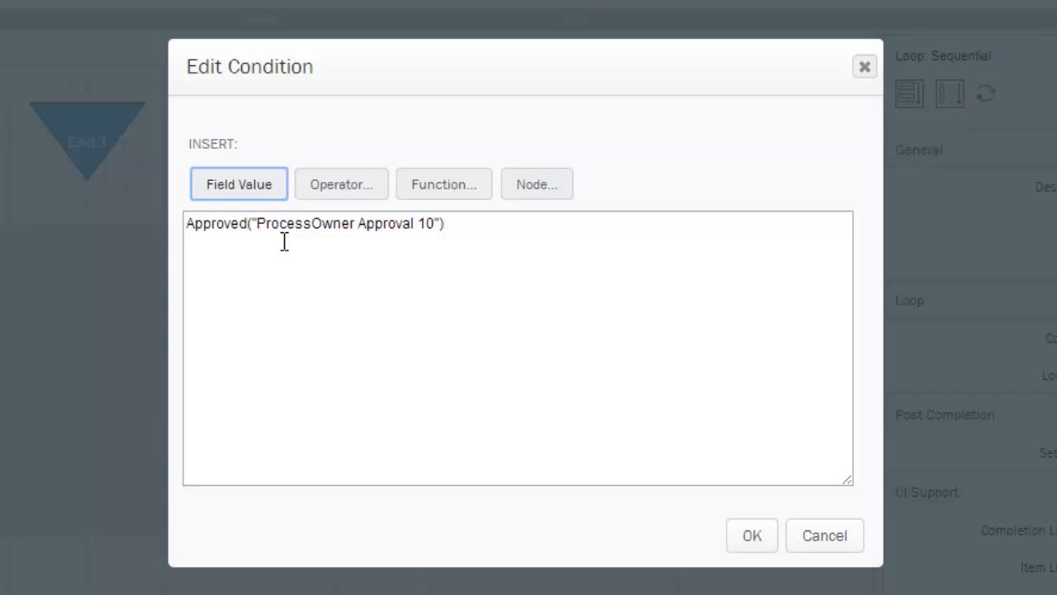
click(831, 536)
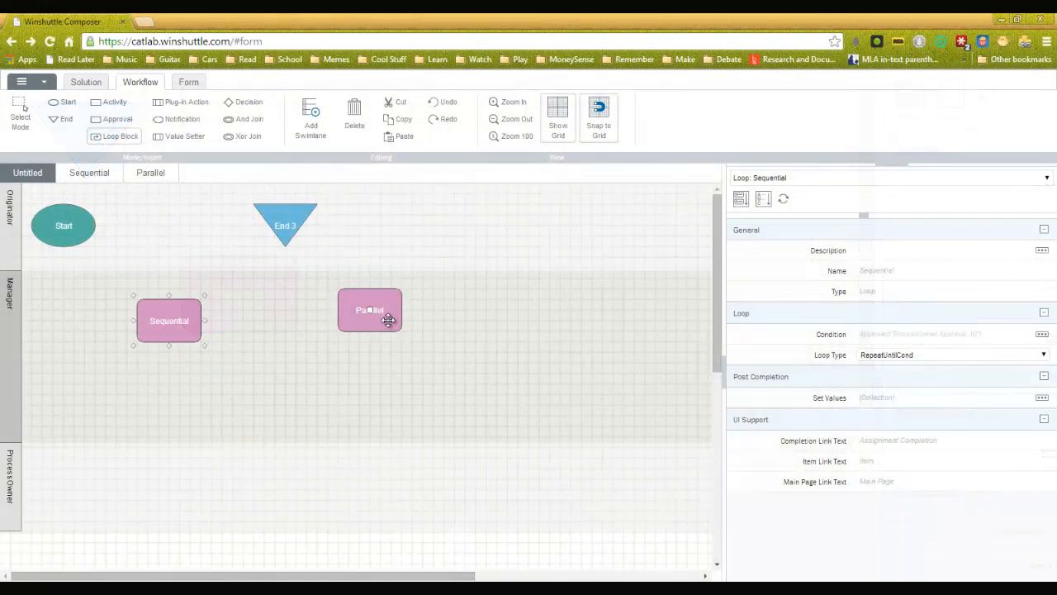
Step: Examine the loop condition of the Parallel block in the Manager swimlane
click(388, 321)
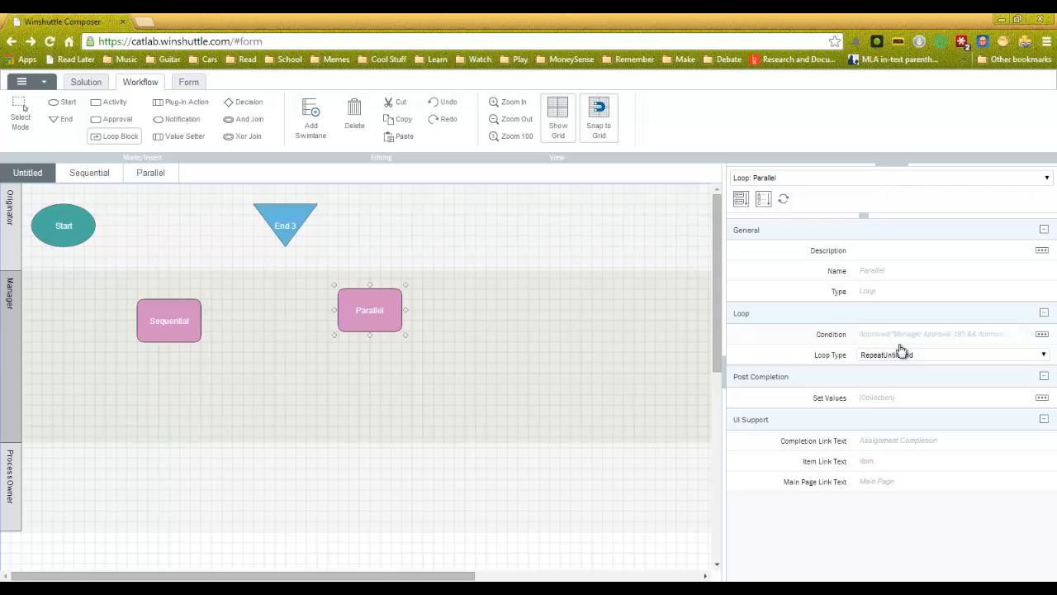
click(1042, 334)
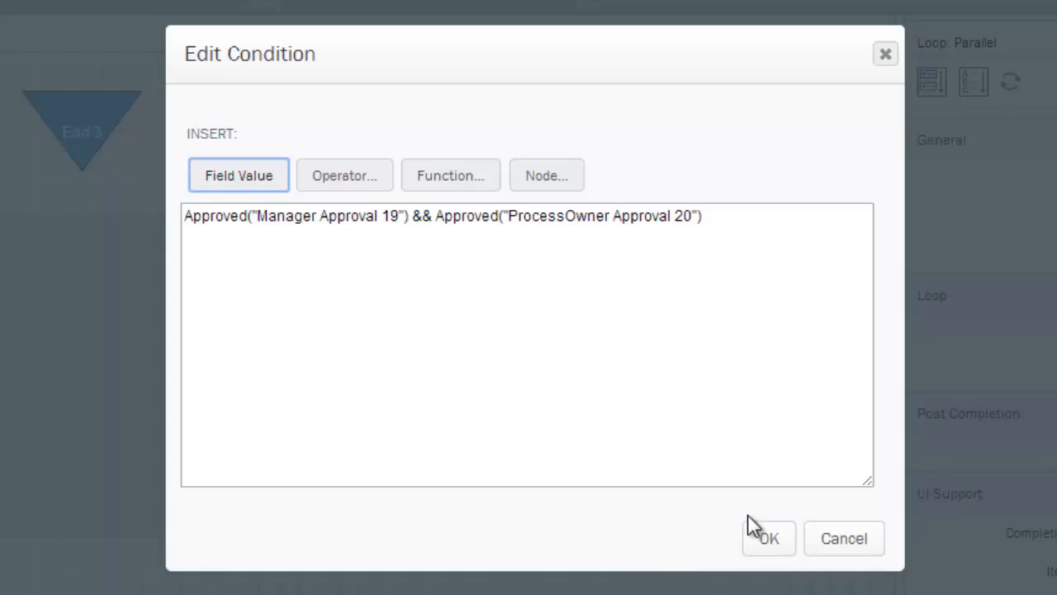
click(753, 537)
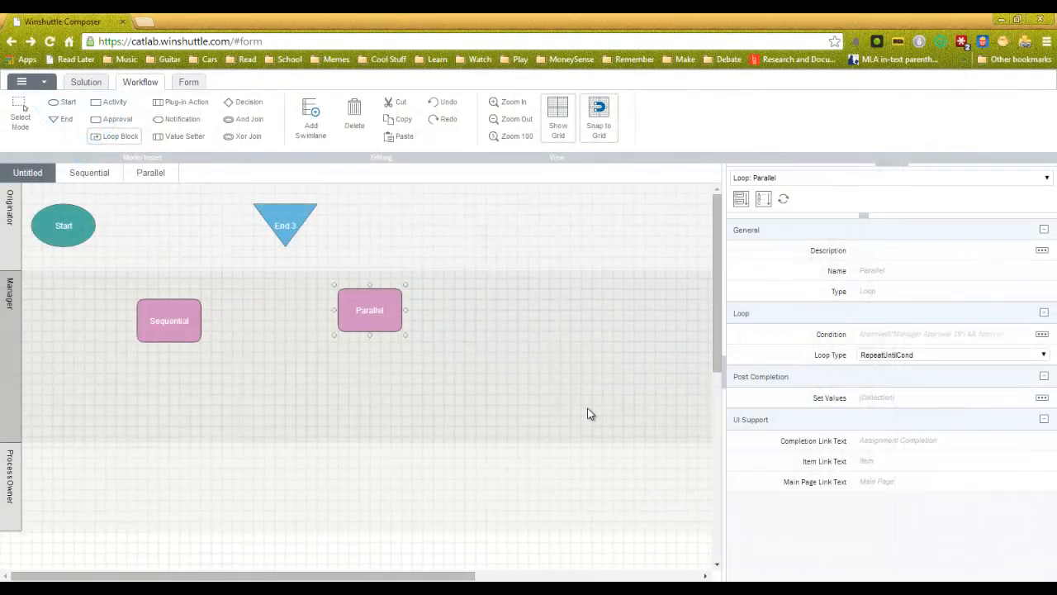